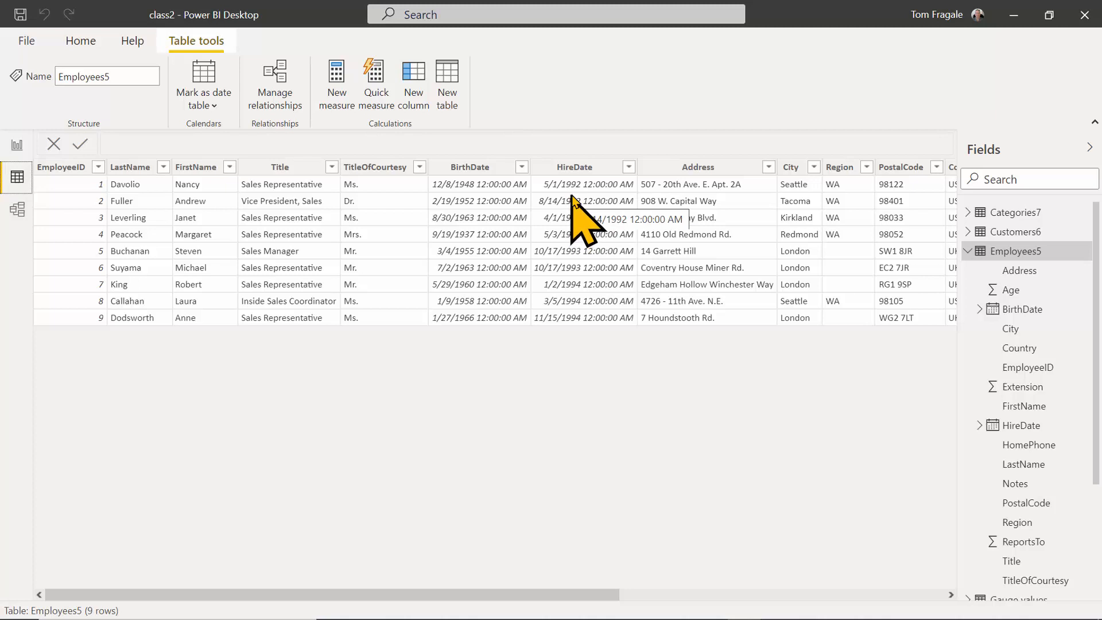
Step: Add a calculated column to the Employees5 table with the formula yearsofservice = rounddown((DATEDIFF(Employees5[HireDate],TODAY(),DAY))/365,0)
right_click(1022, 257)
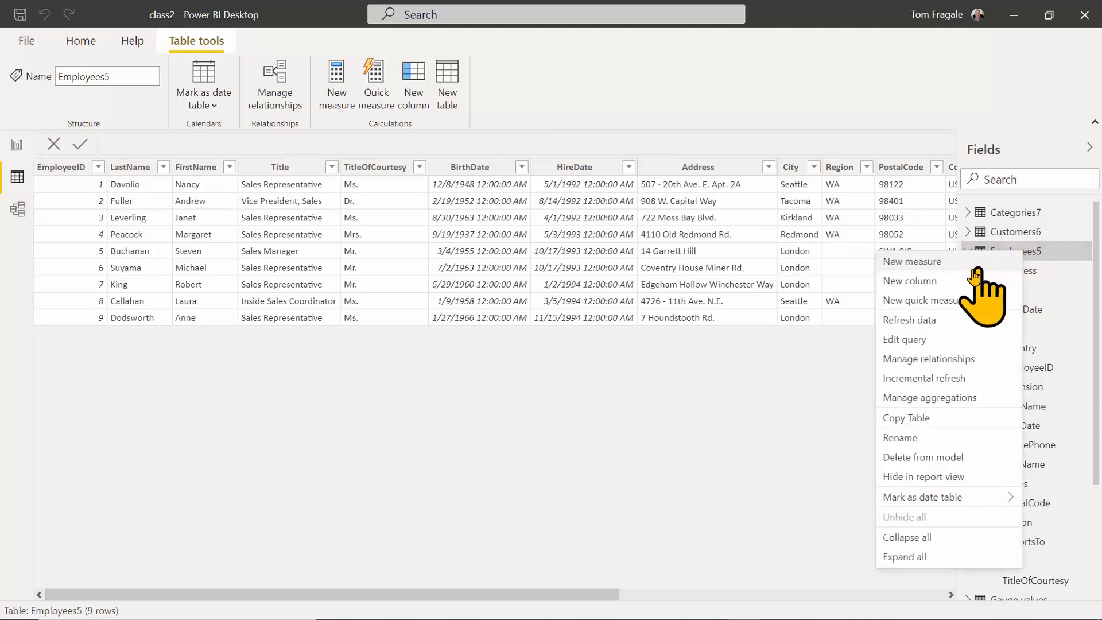
click(778, 350)
drag(565, 594, 914, 584)
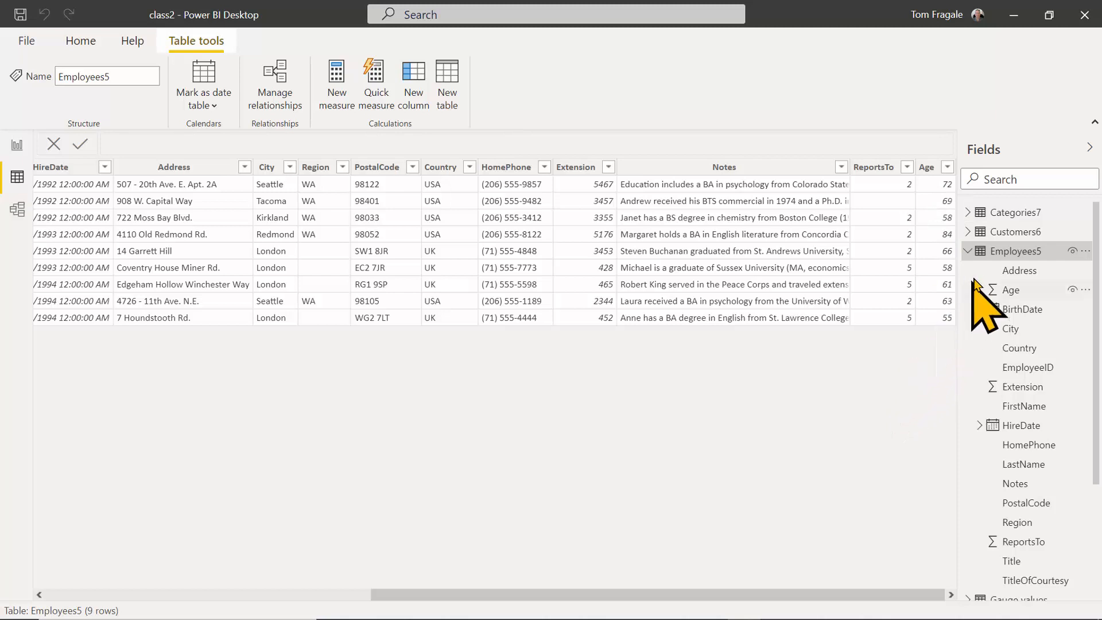
right_click(1005, 258)
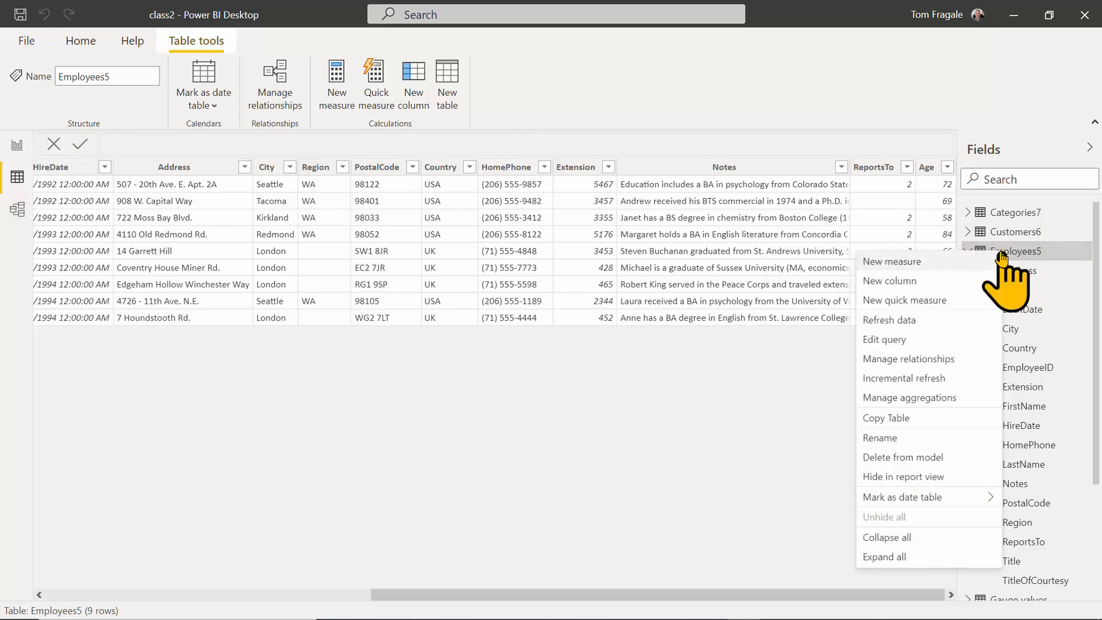
click(938, 287)
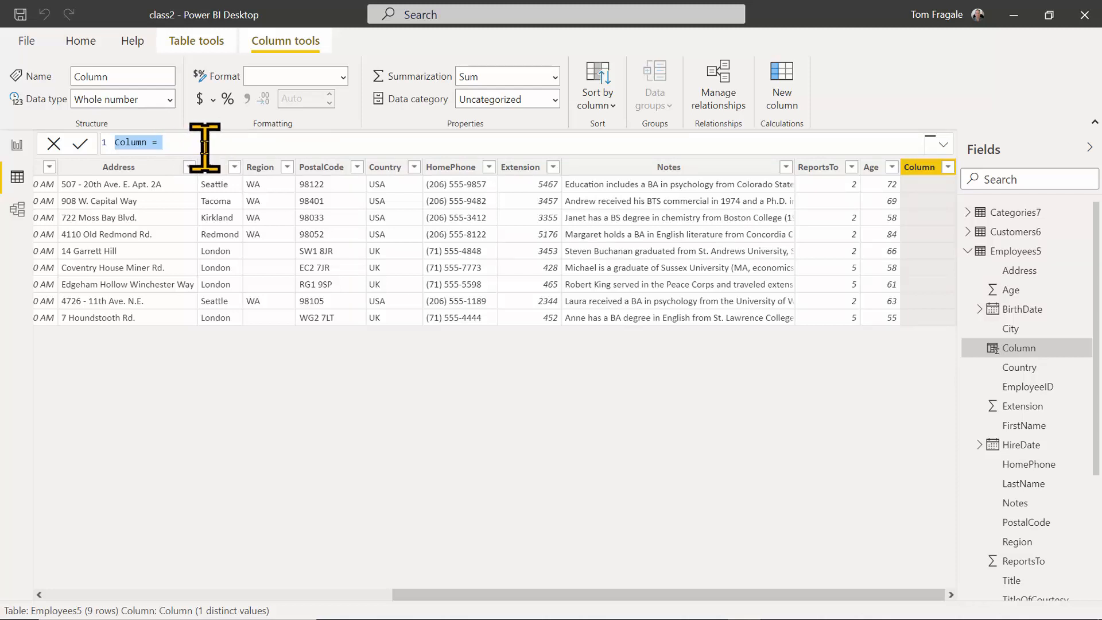
text(yearsofservice = rounddown((DATEDIFF(Employees5[HireDate],TODAY(),DAY))/365,0))
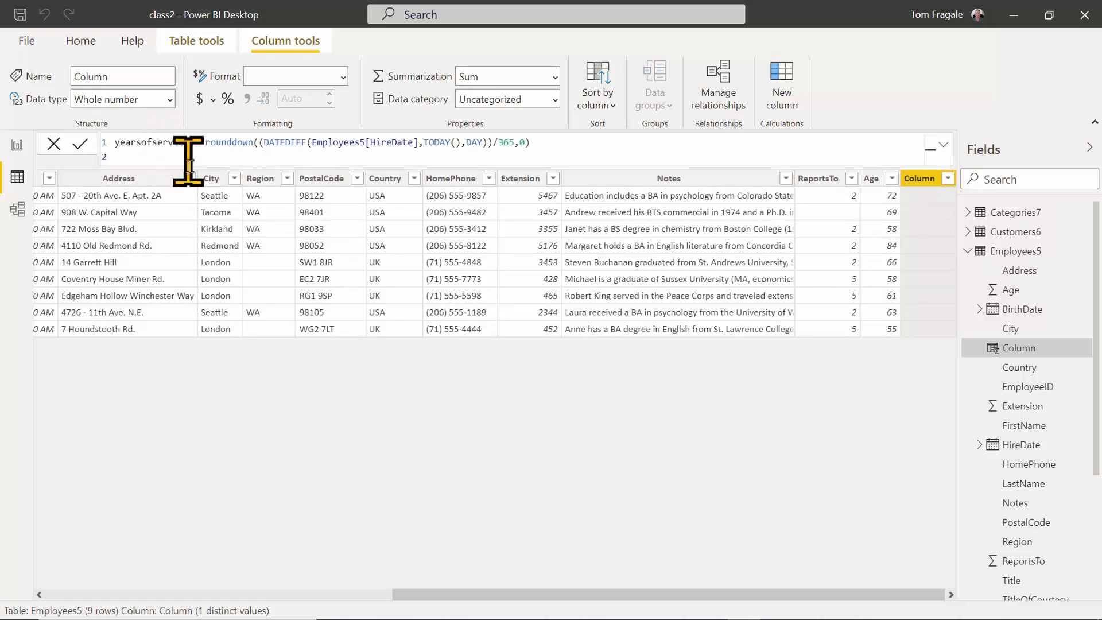
click(257, 142)
text(()
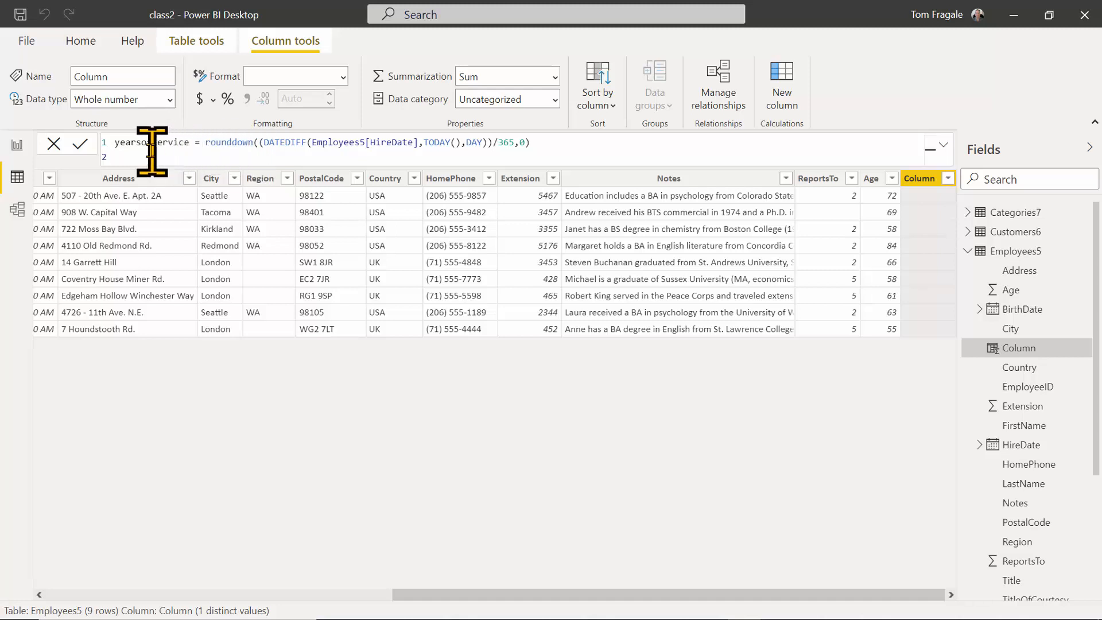
click(82, 151)
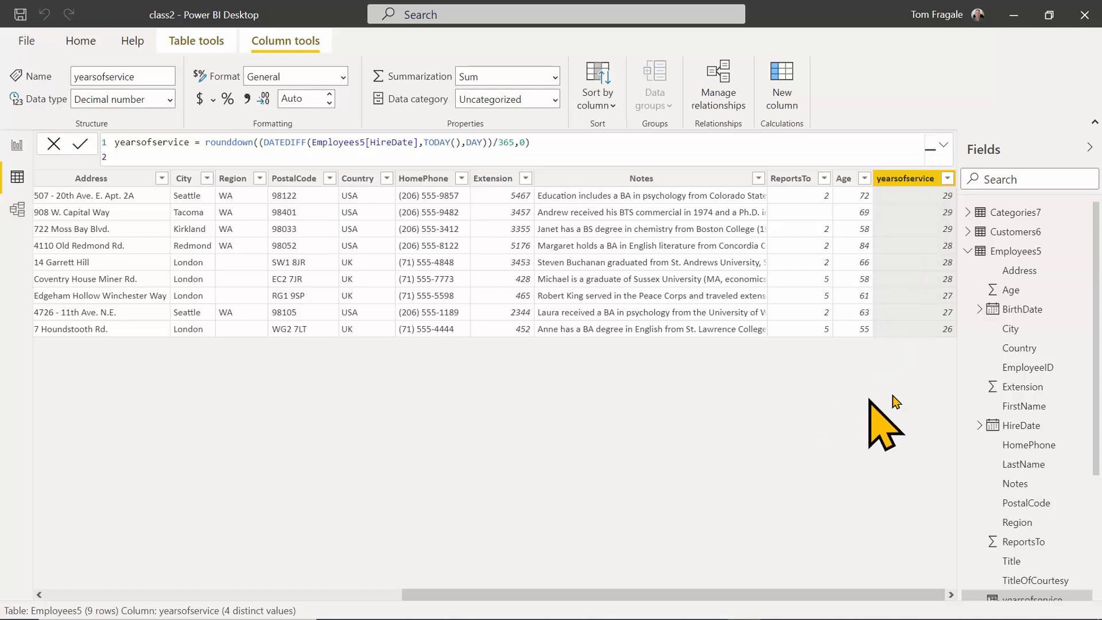
Step: Add a new column to the Orders4 table and try to commit it with the formula days=Orders4[ShippedDate]
click(968, 252)
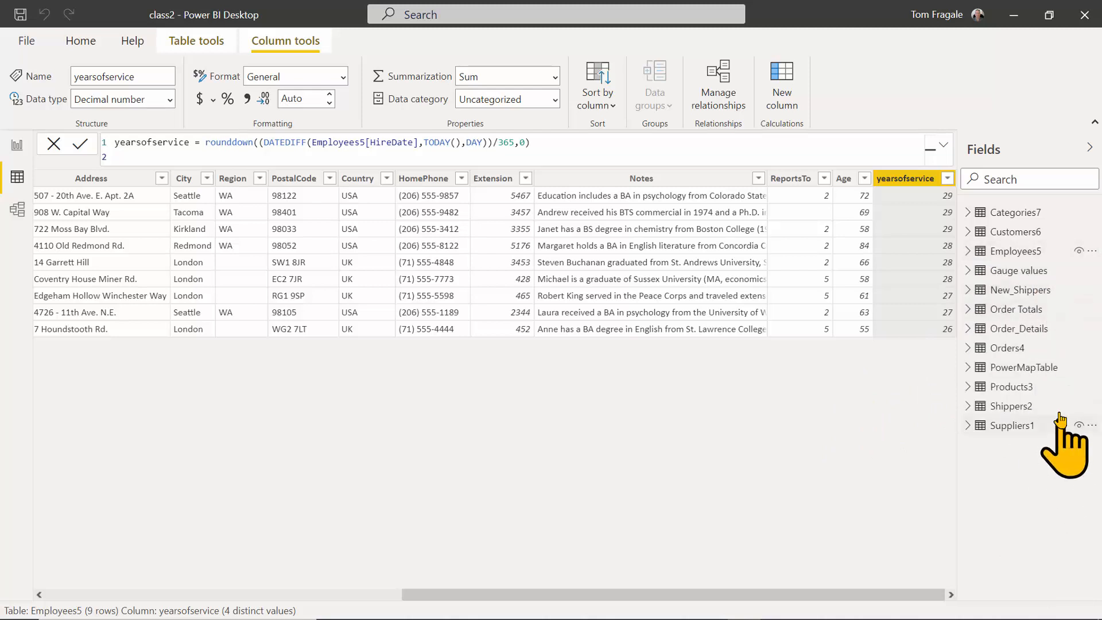
right_click(998, 351)
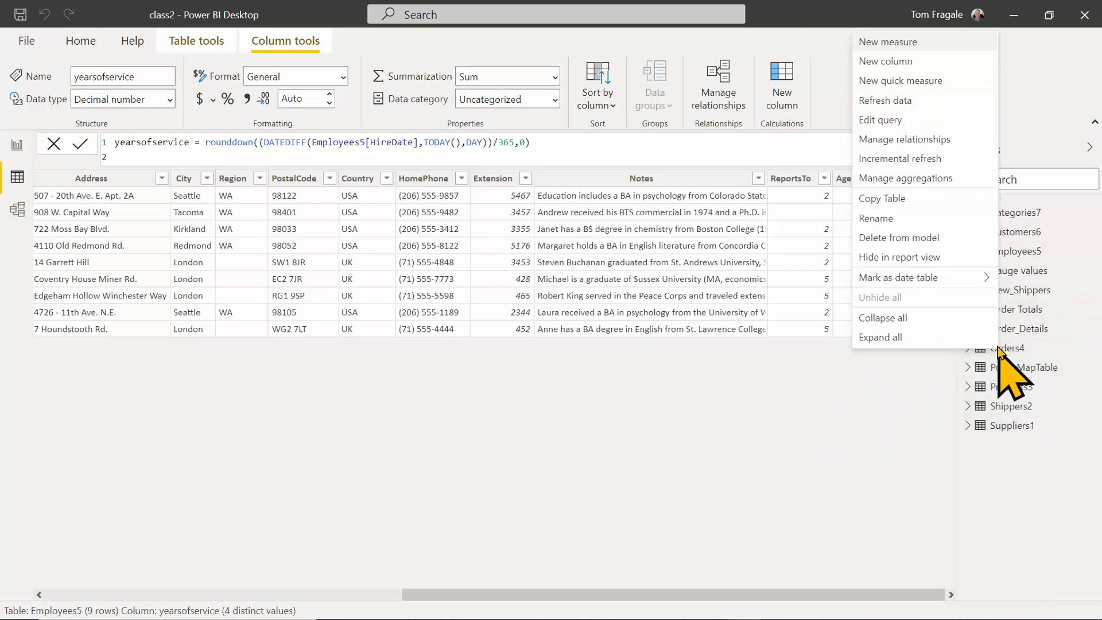
click(924, 62)
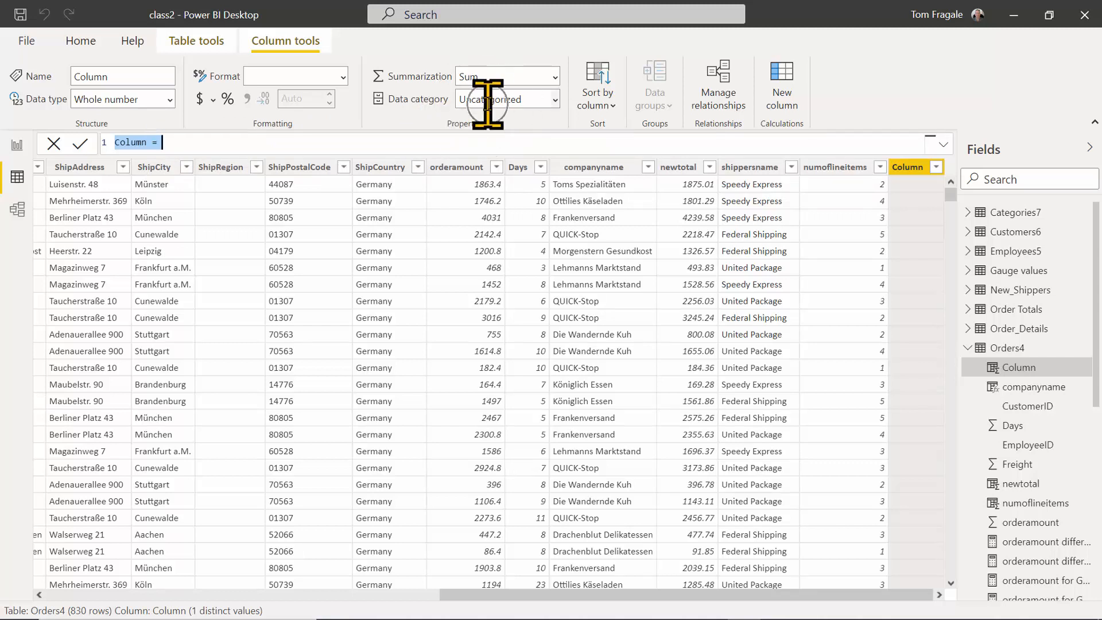
text(days=)
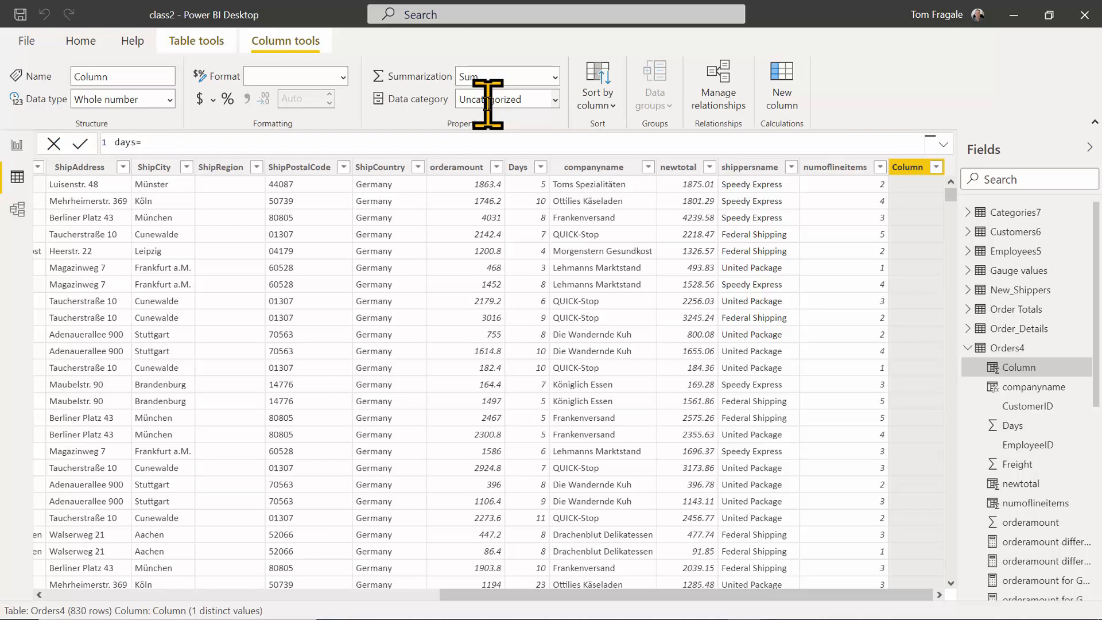
text(o)
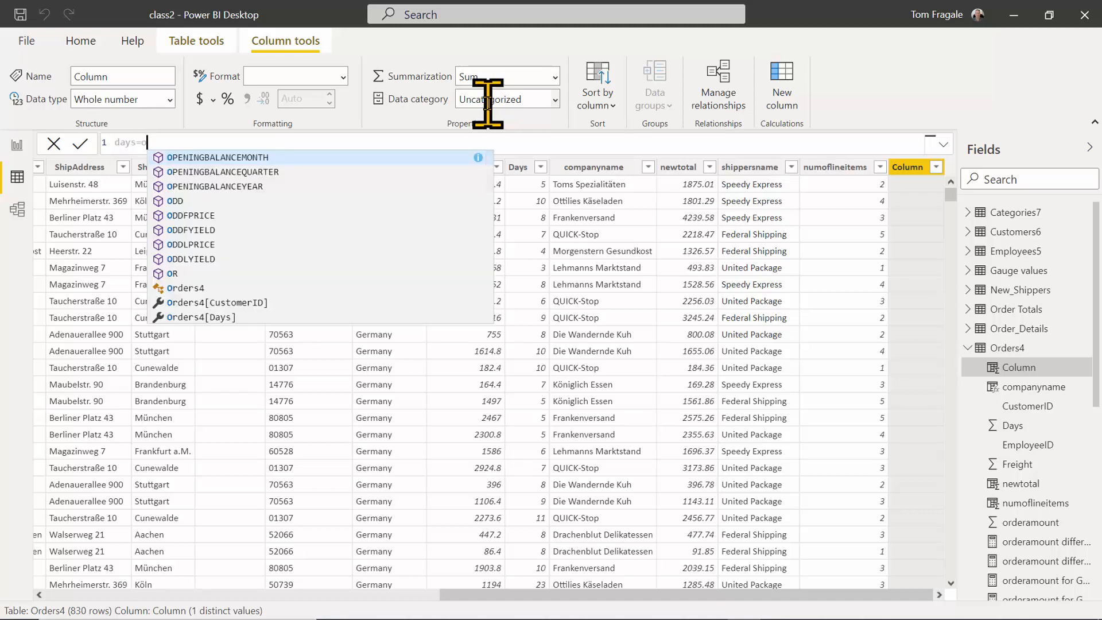
text(rder)
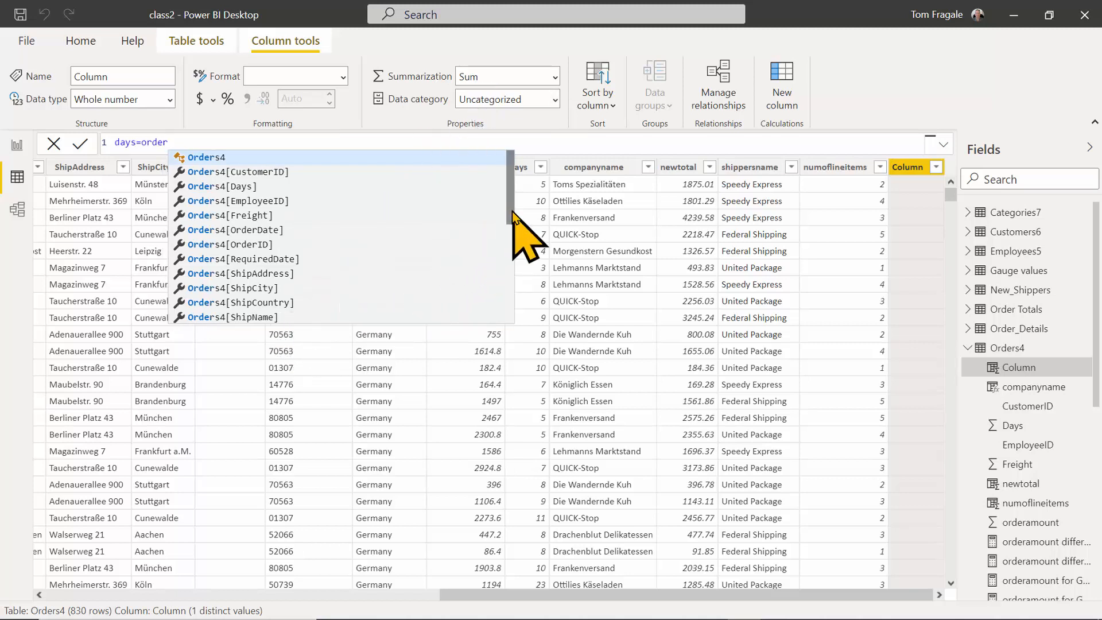
drag(509, 225, 504, 259)
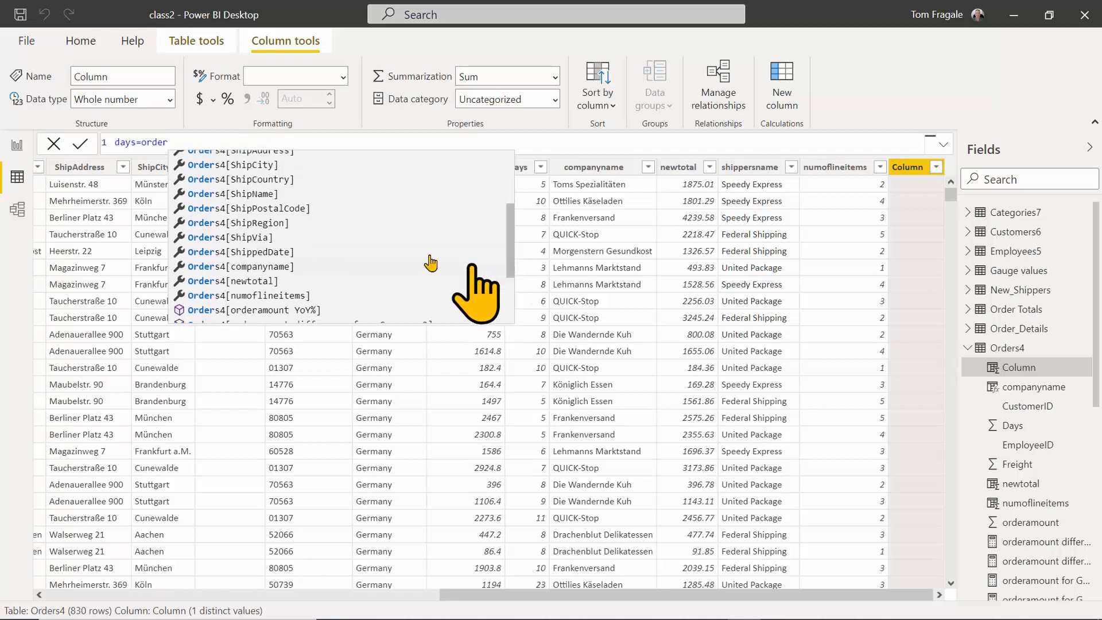
click(290, 258)
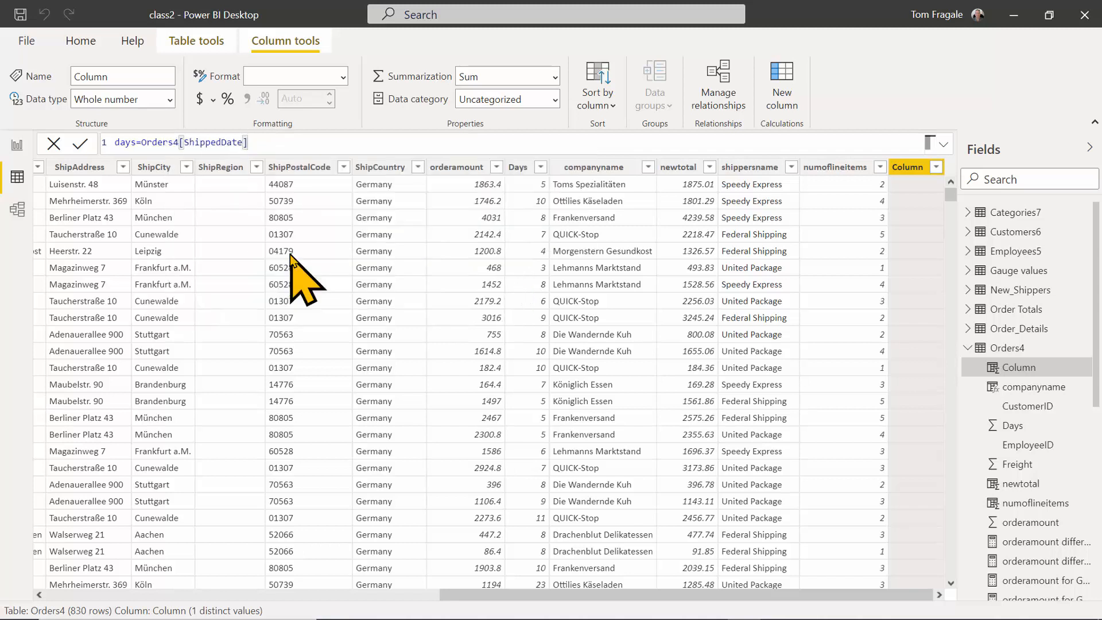
key(Return)
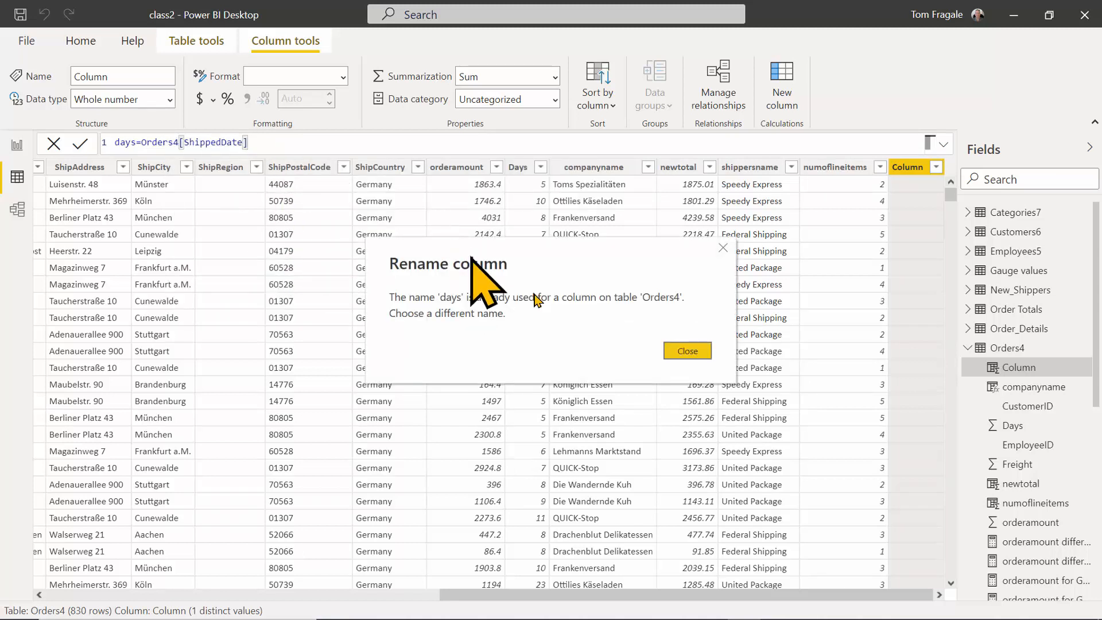
click(722, 248)
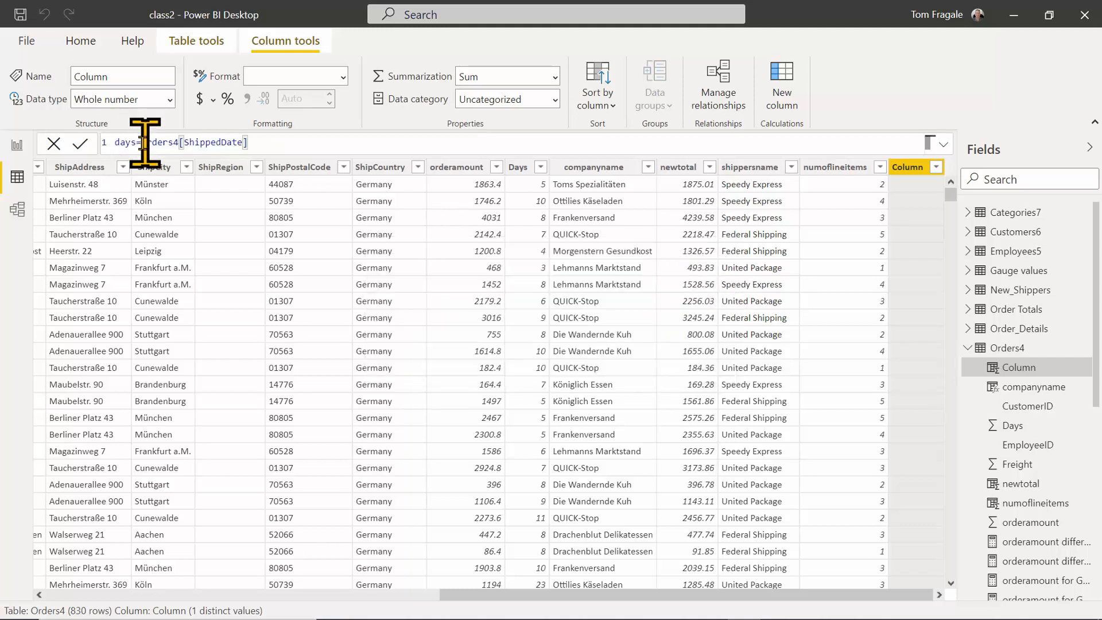
Step: Change the new column's name in its formula to daystoship
click(137, 143)
text(to)
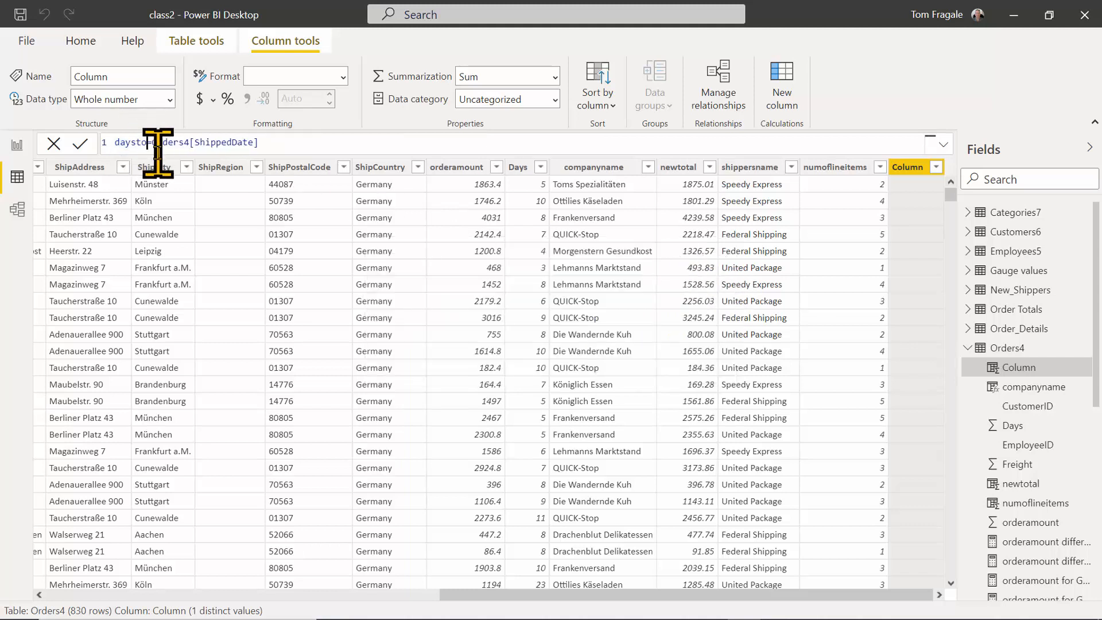
text(ship)
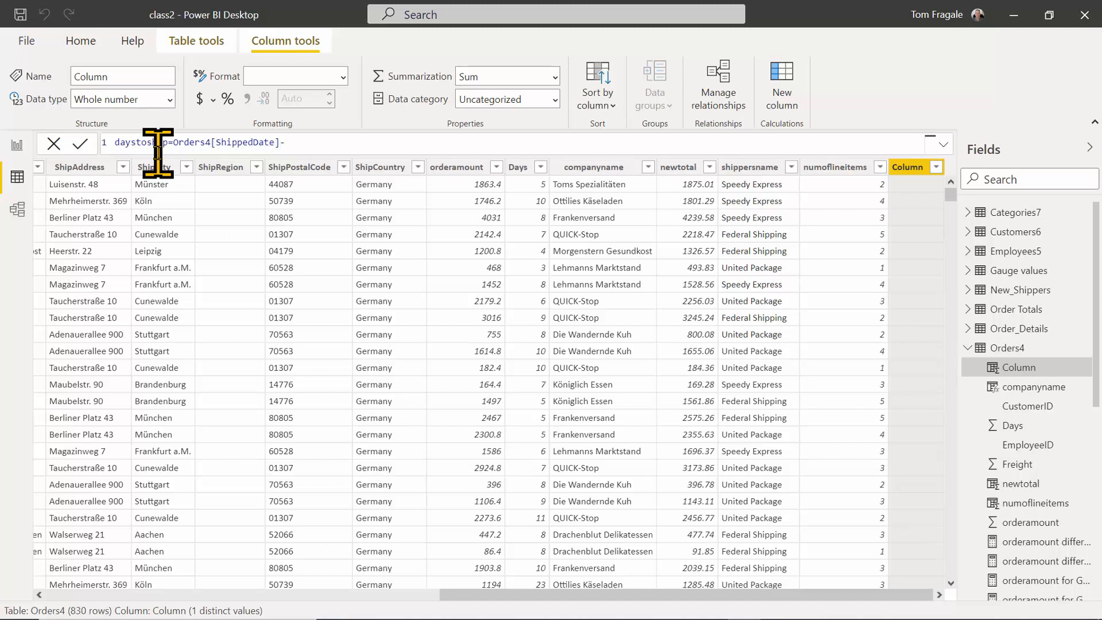
Step: Subtract Orders4[OrderDate] from Orders4[ShippedDate] in the daystoship formula and commit the column
text(rder)
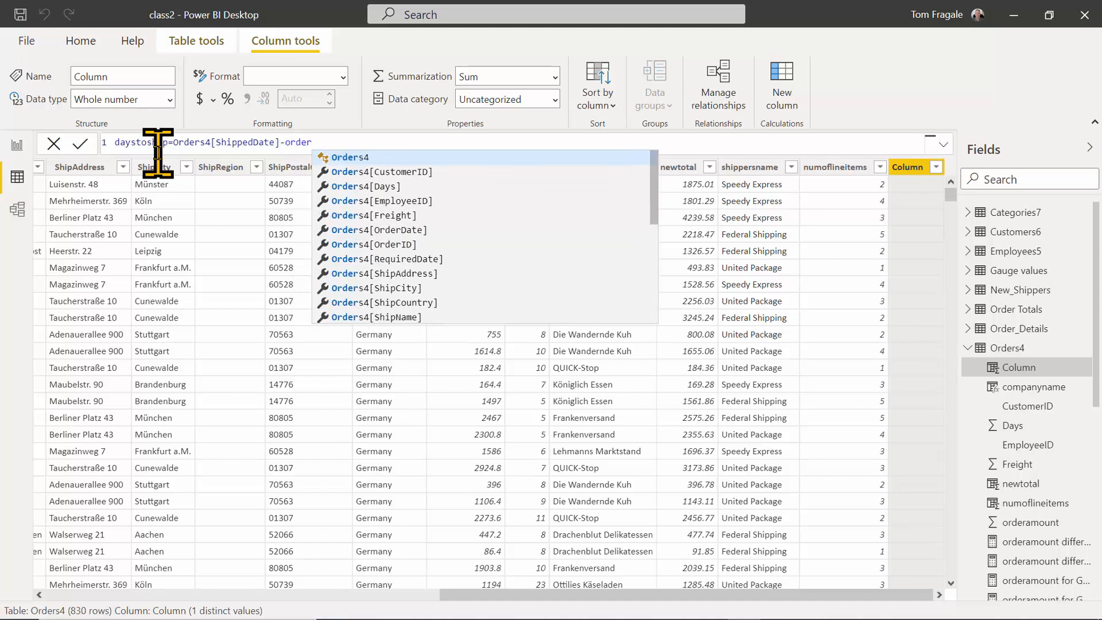
scroll(653, 235, down, 1)
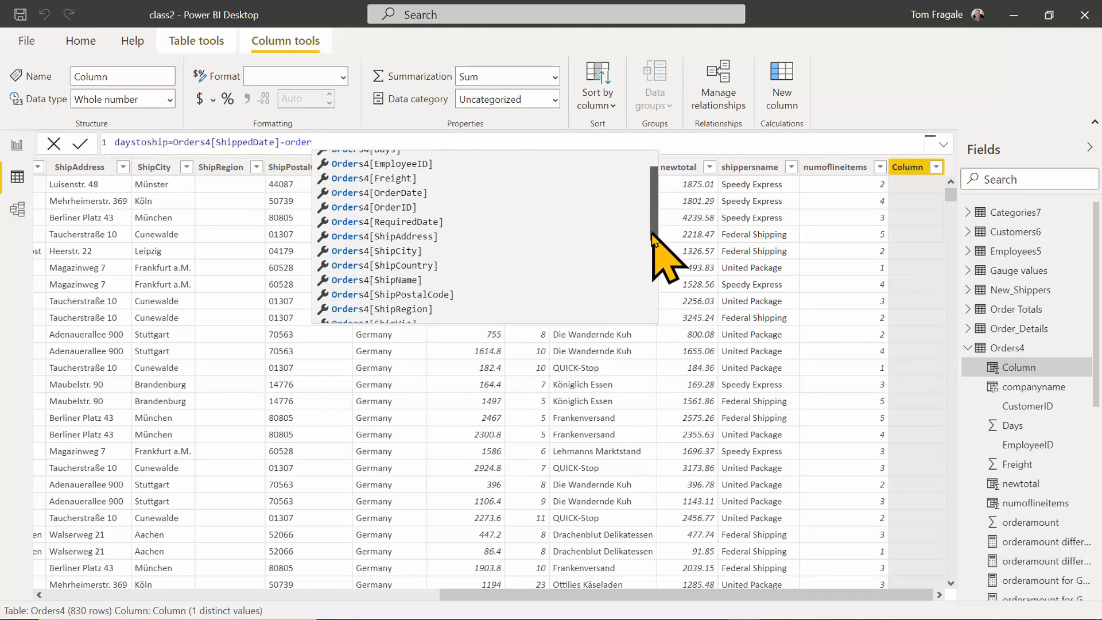
drag(653, 235, 660, 254)
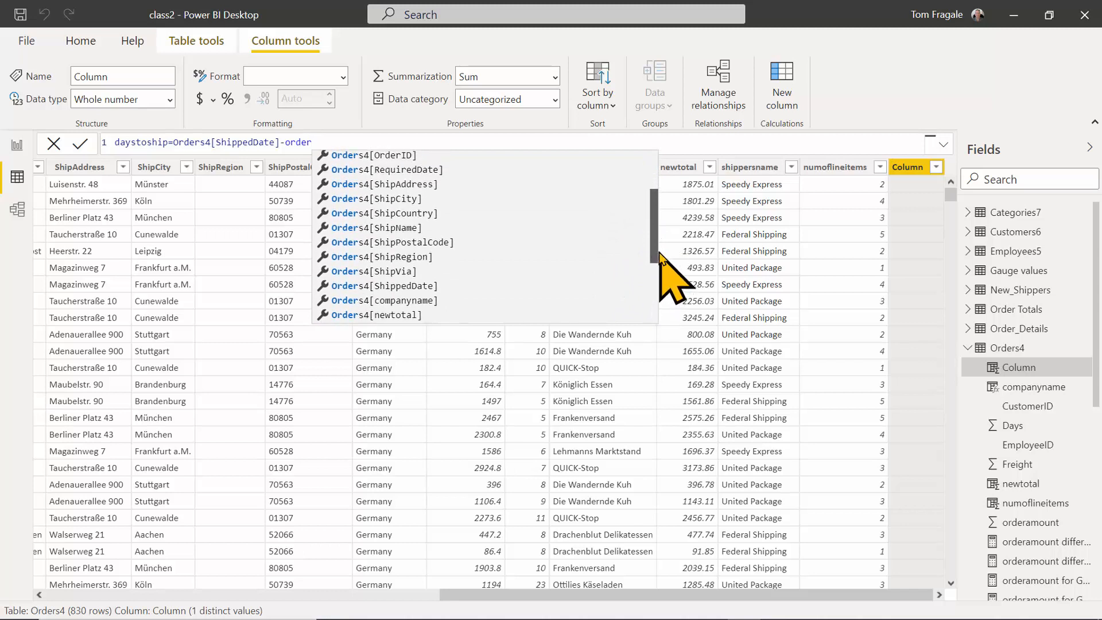
scroll(659, 254, up, 3)
click(412, 187)
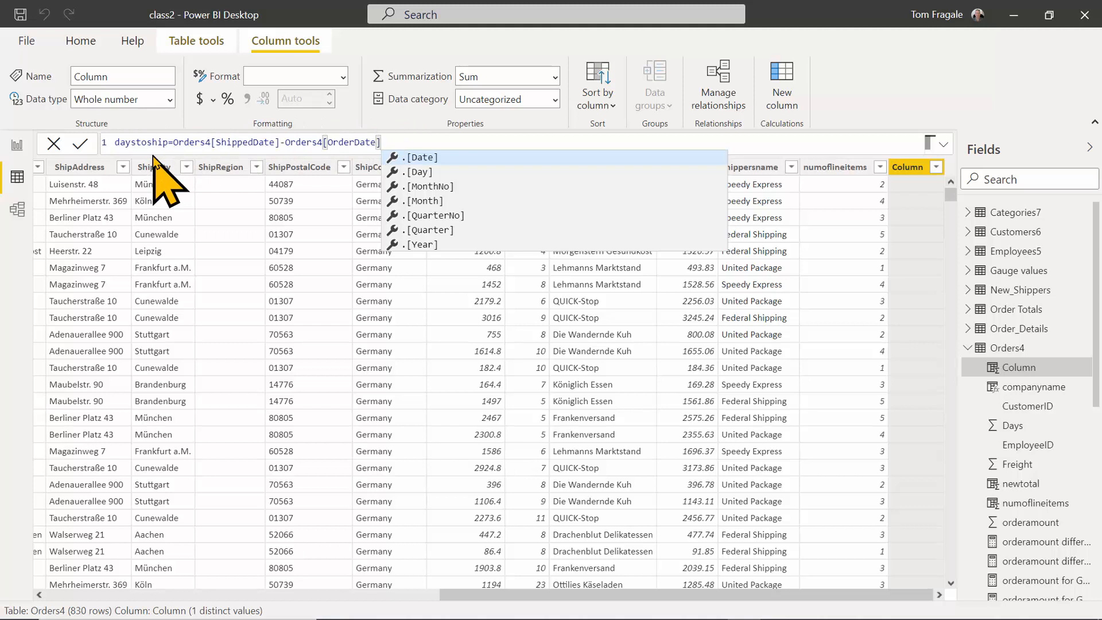
click(81, 152)
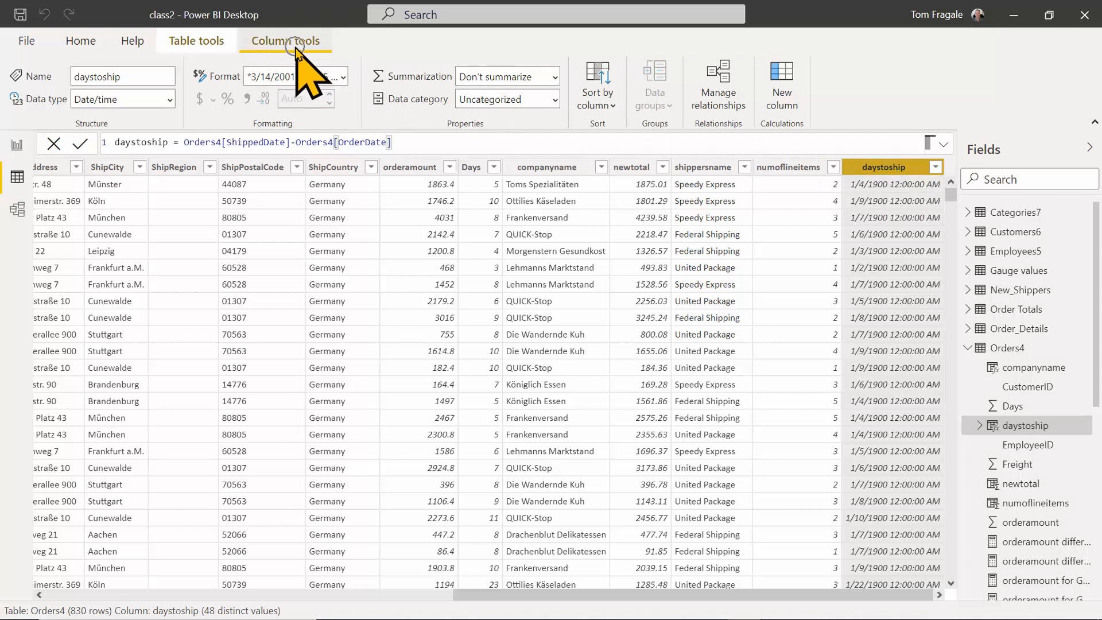
Step: Set the data type of the daystoship column to Whole number and accept the data type change
click(342, 78)
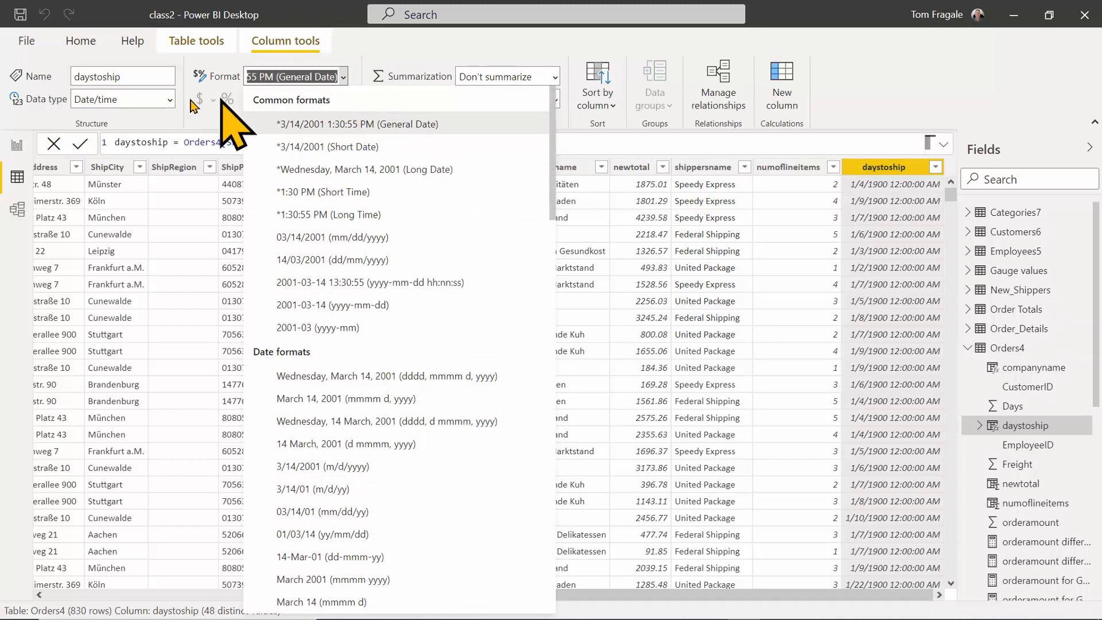
click(170, 98)
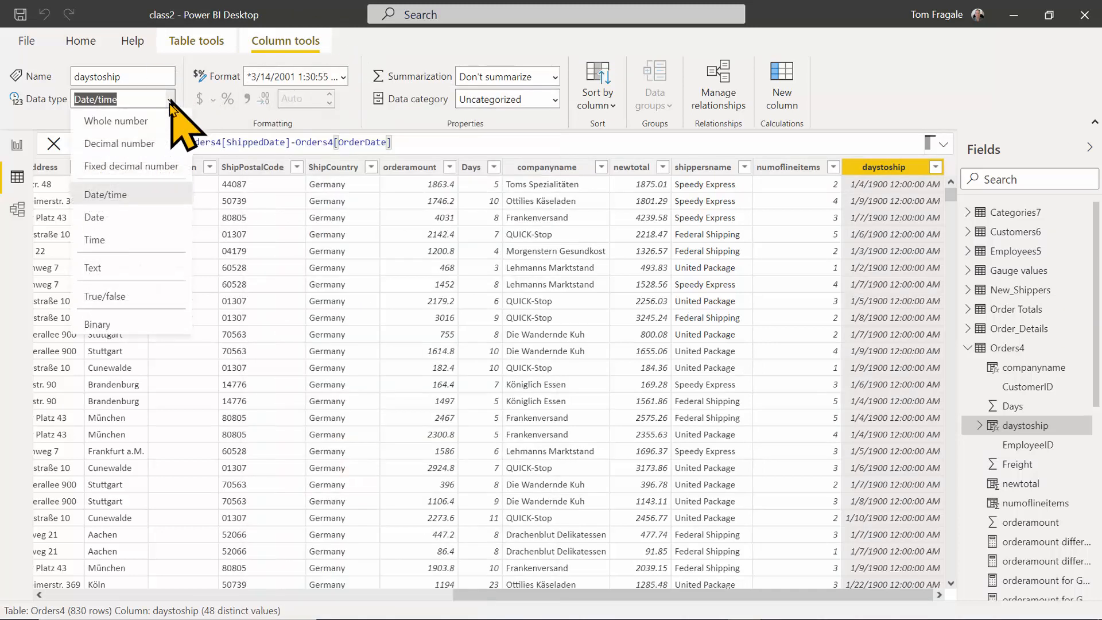
click(148, 124)
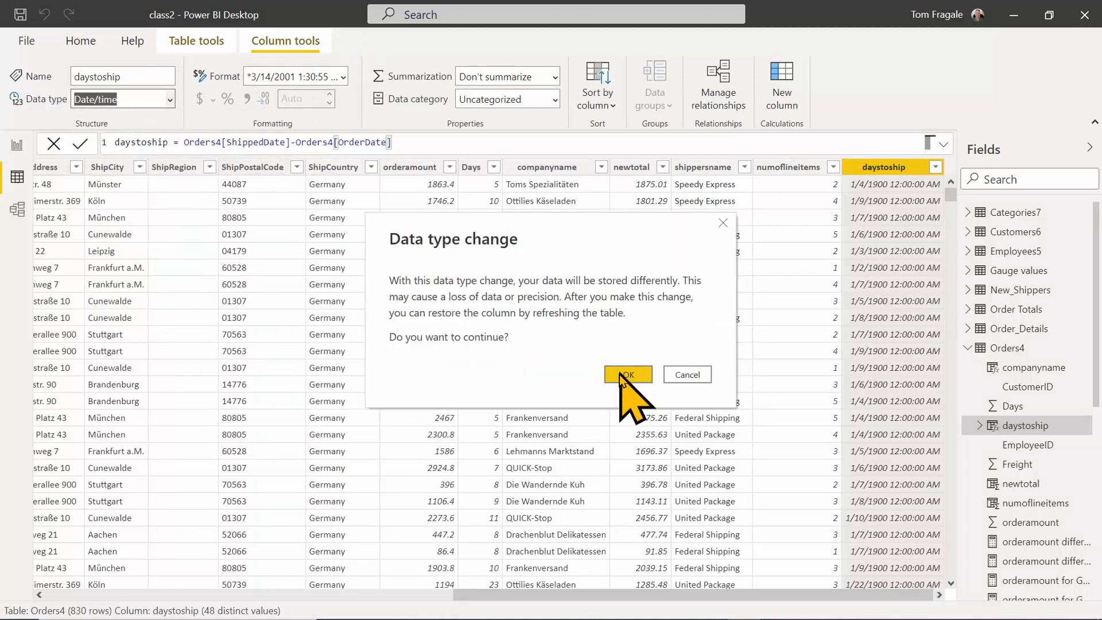
click(619, 375)
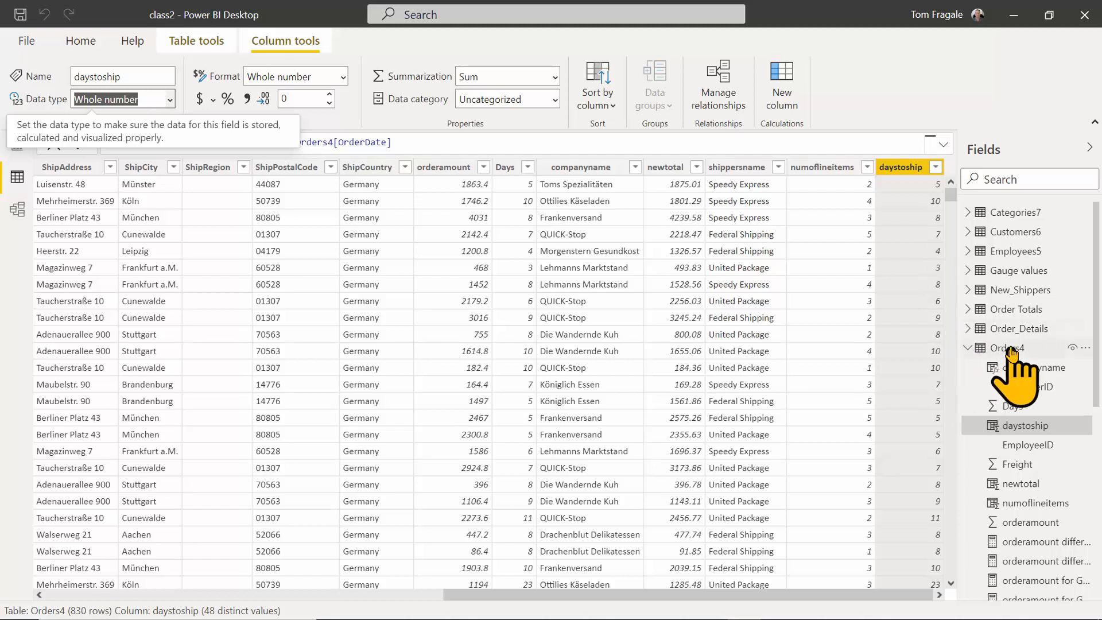
right_click(1011, 351)
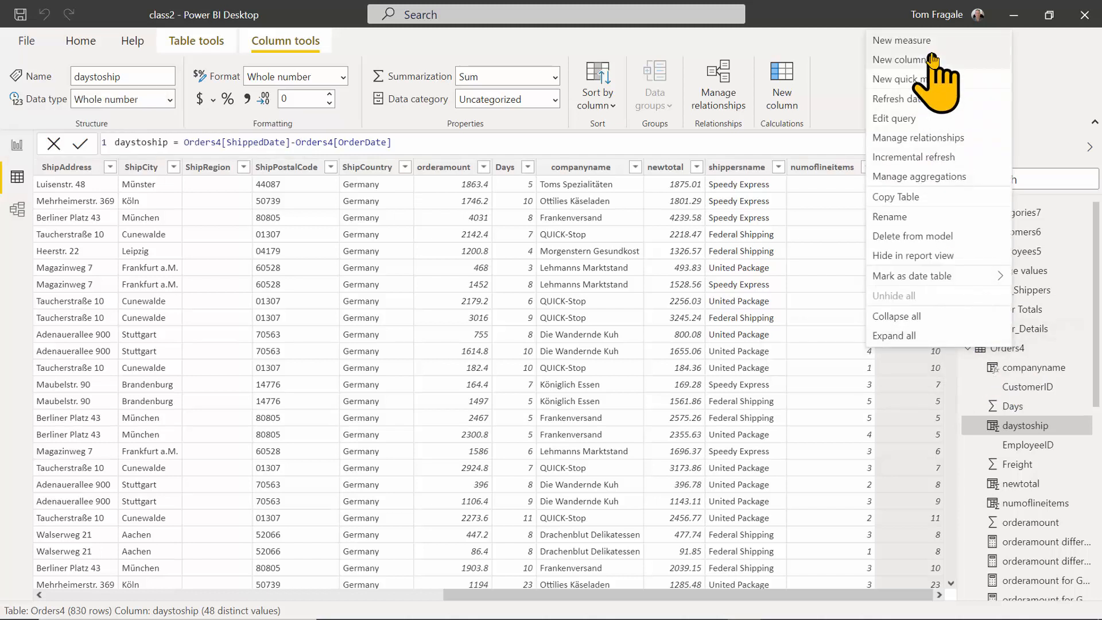
click(1046, 70)
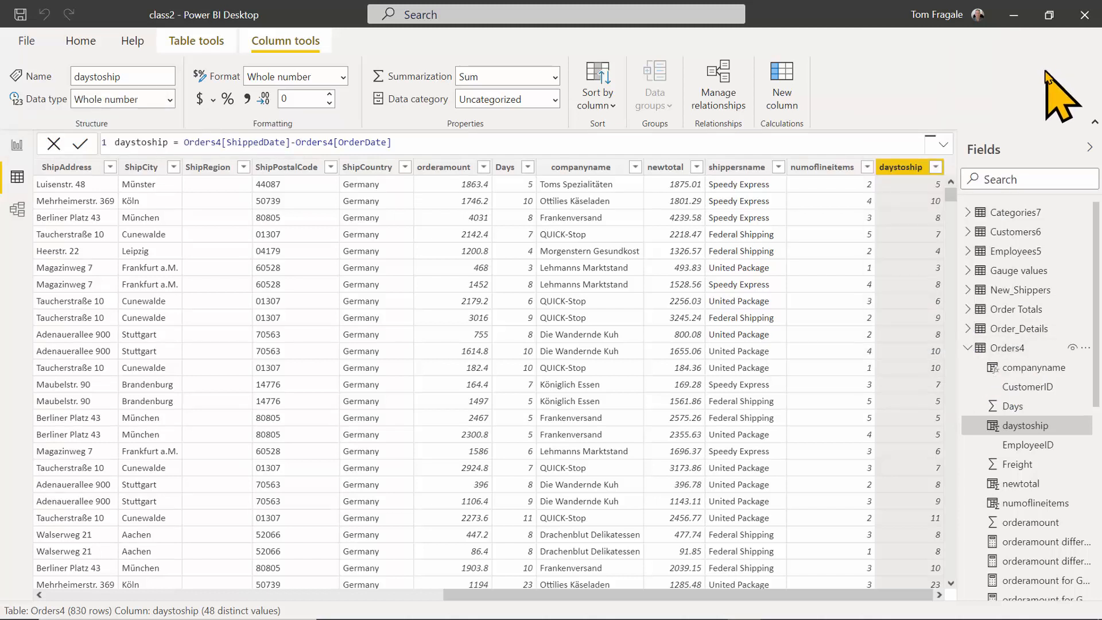